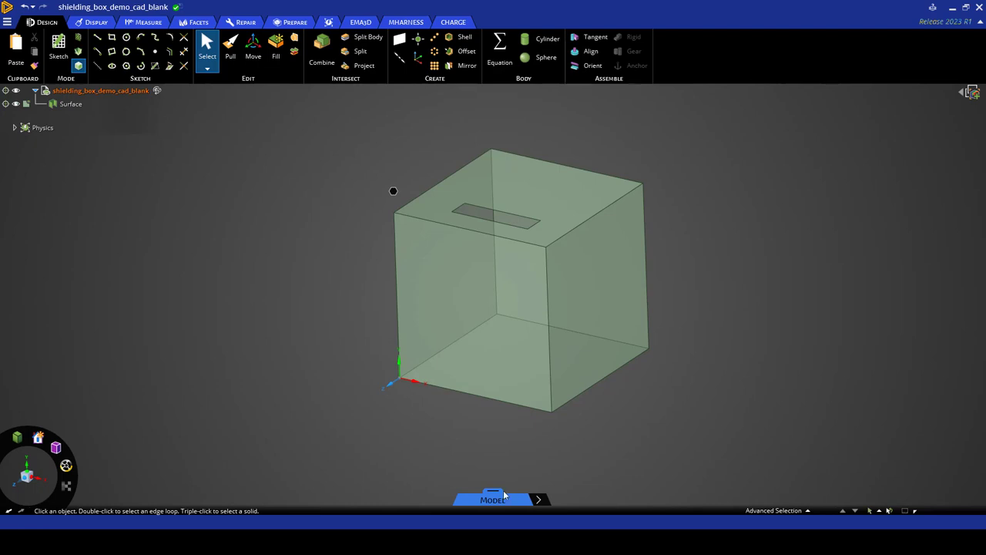
Switch the workflow to the EMA3D stage and add a computational domain around the box.
{"action": "left_click", "coordinate": [499, 494]}
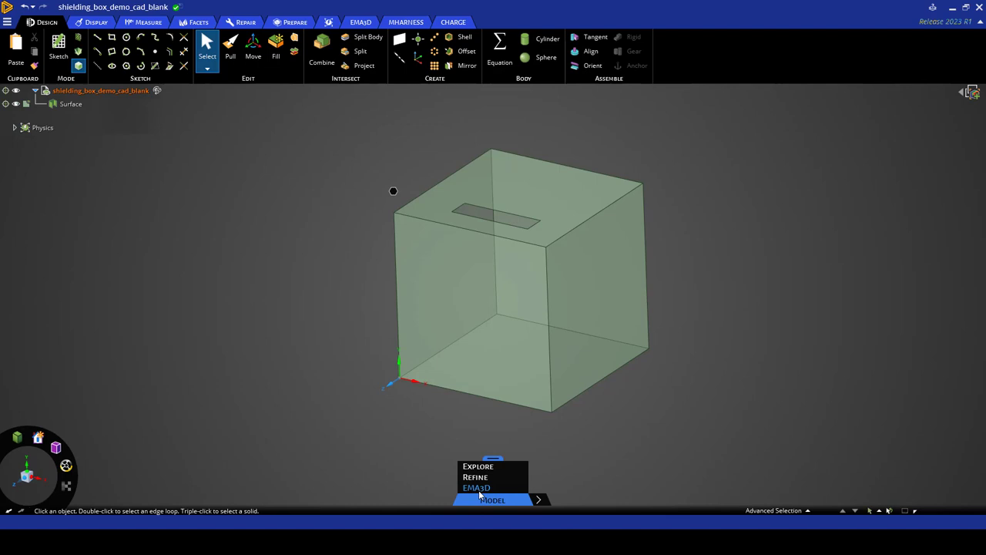
{"action": "left_click", "coordinate": [479, 491]}
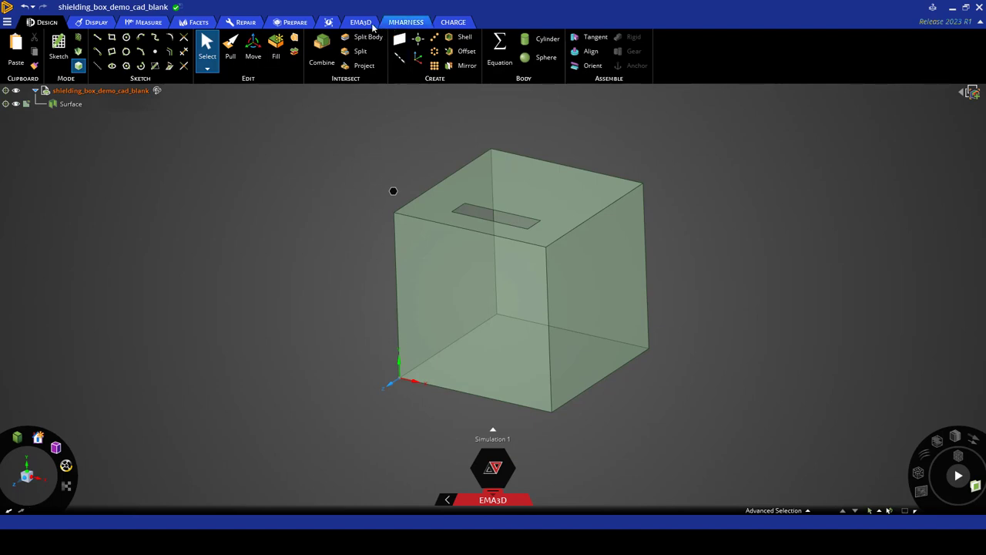
{"action": "left_click", "coordinate": [360, 22]}
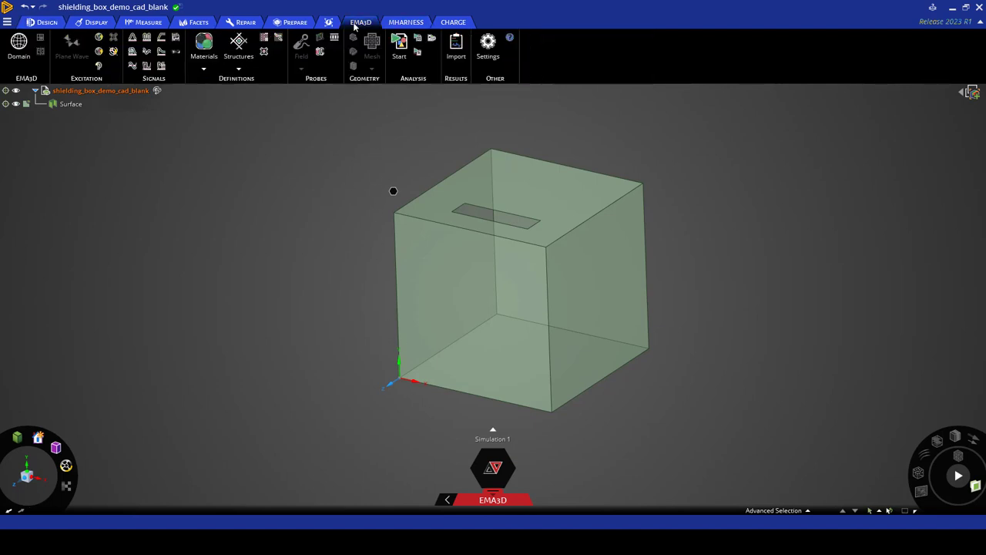
{"action": "left_click", "coordinate": [21, 46]}
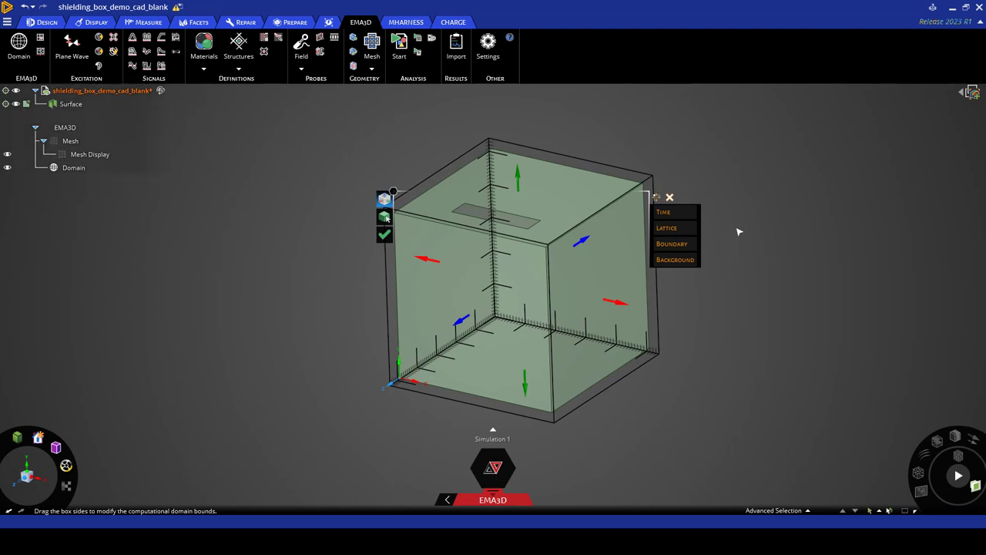
Expand the domain's Time settings and the Lattice minimum and maximum bounds.
{"action": "left_click", "coordinate": [664, 212]}
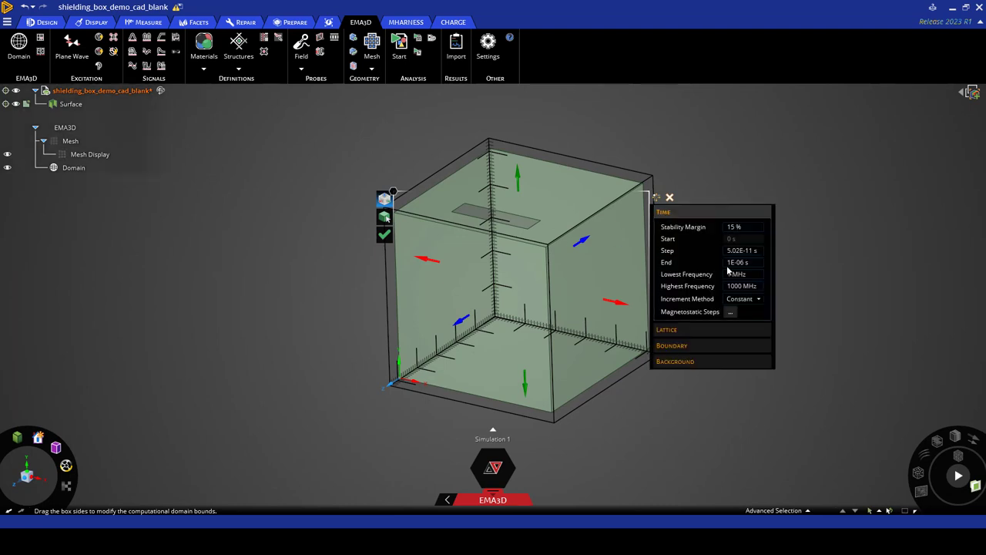
{"action": "left_click", "coordinate": [719, 332]}
{"action": "left_click", "coordinate": [714, 348]}
{"action": "left_click", "coordinate": [713, 406]}
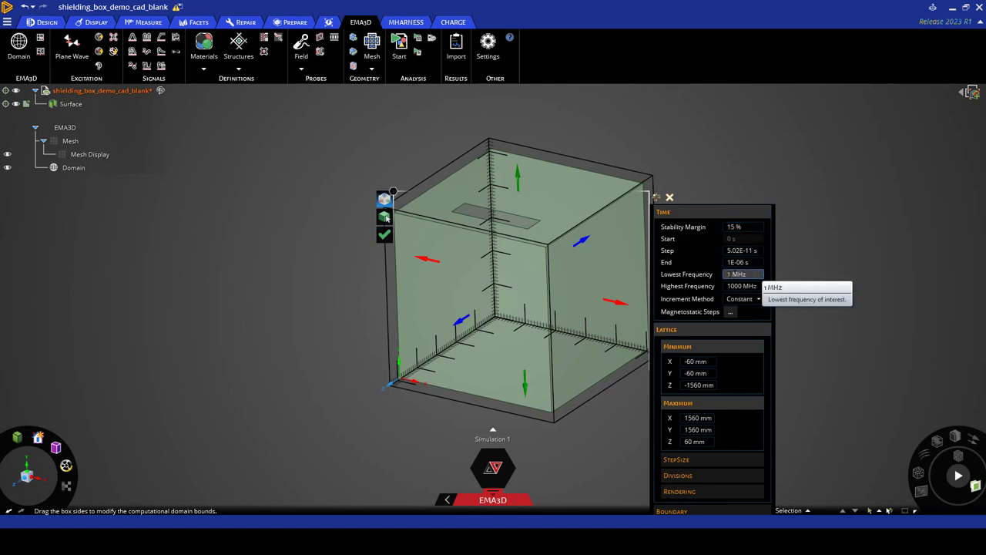
Set Lowest Frequency to 10 MHz and Highest Frequency to 500 MHz.
{"action": "left_click", "coordinate": [725, 275]}
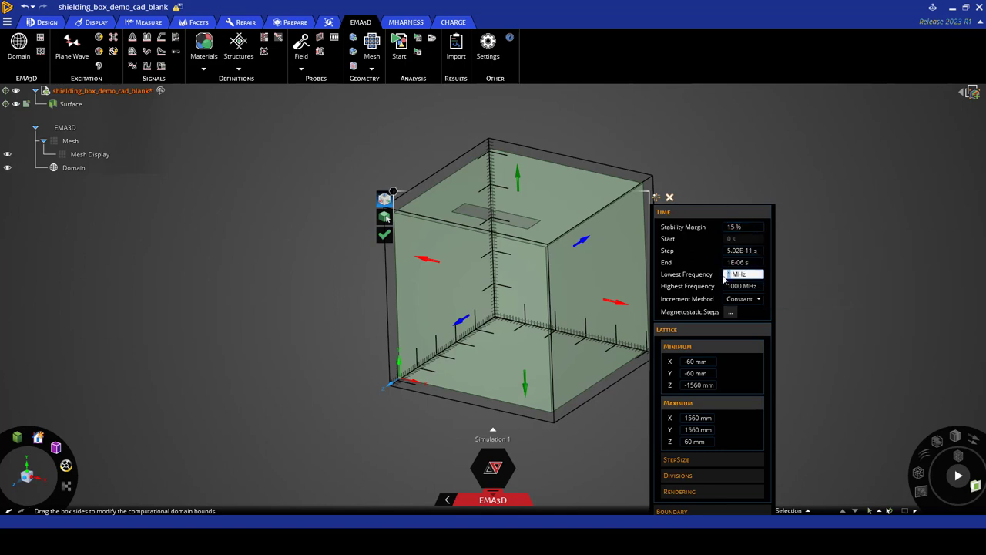
{"action": "type", "text": "10"}
{"action": "key", "text": "Return"}
{"action": "left_click", "coordinate": [738, 286]}
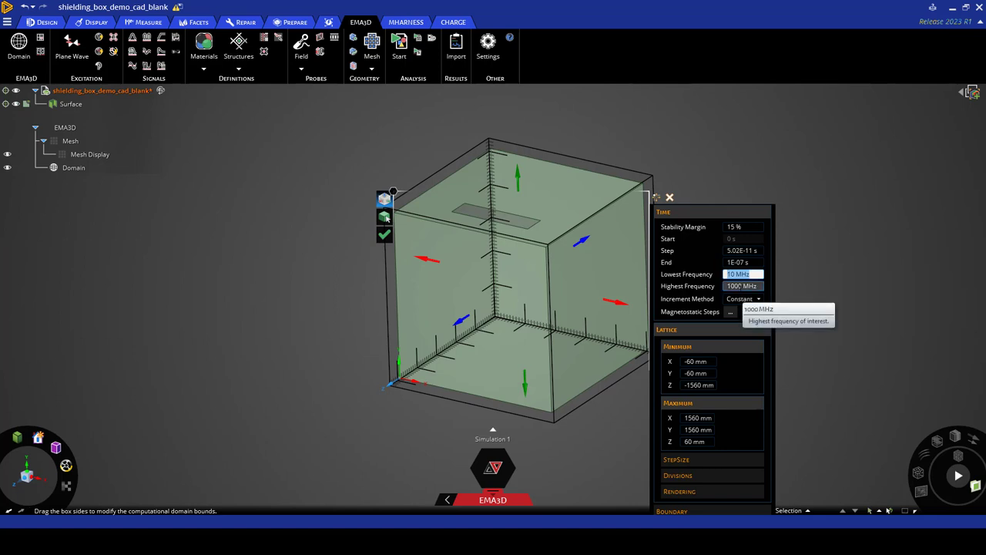
{"action": "triple_click", "coordinate": [738, 286]}
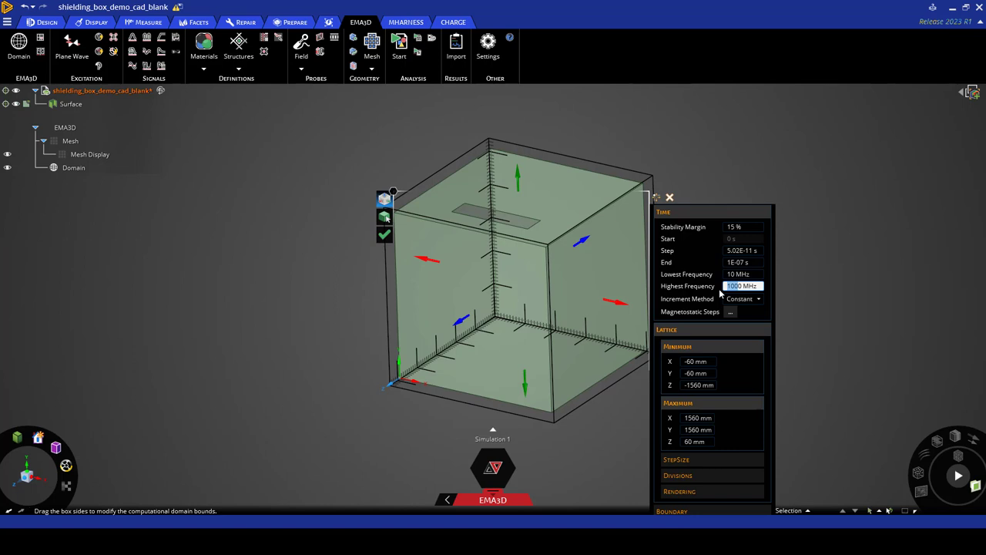
{"action": "type", "text": "500"}
{"action": "key", "text": "Return"}
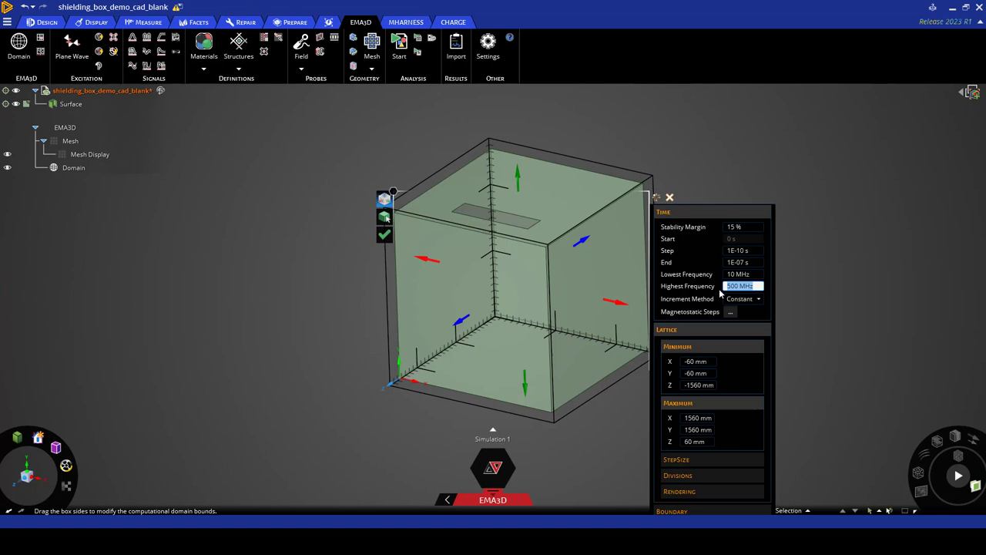
Enter -420 mm for both the lattice minimum X and minimum Y bounds.
{"action": "triple_click", "coordinate": [711, 361]}
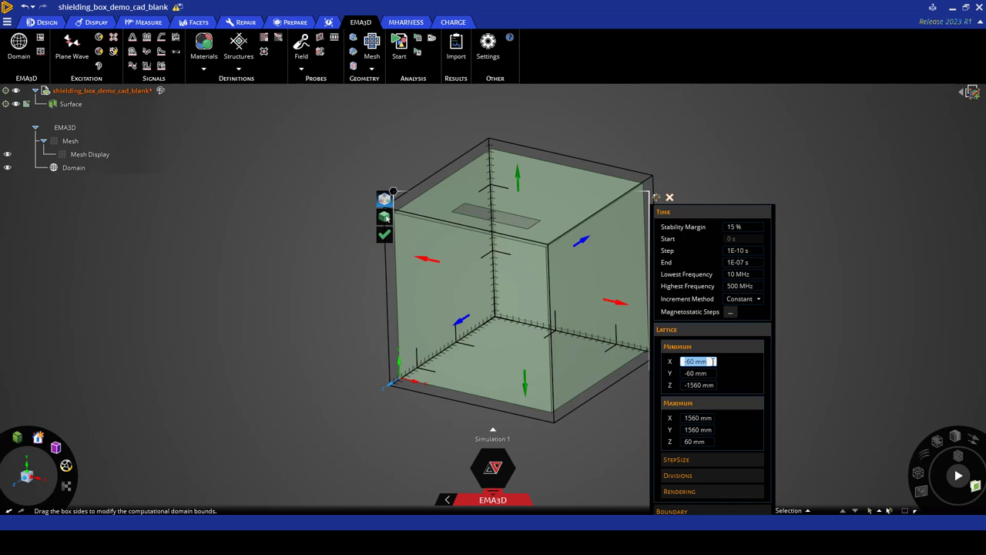
{"action": "type", "text": "-420"}
{"action": "key", "text": "Tab"}
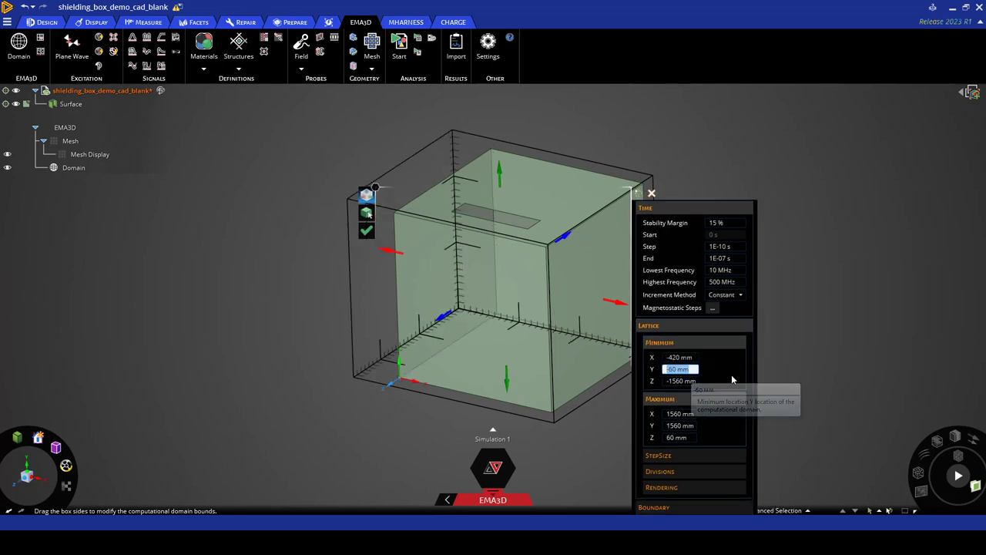
{"action": "type", "text": "-"}
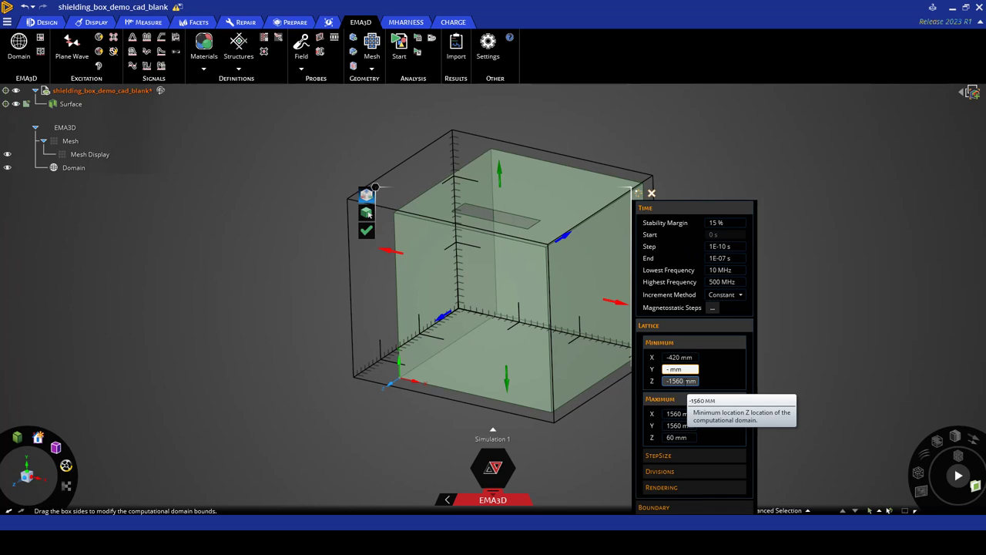
{"action": "type", "text": "420"}
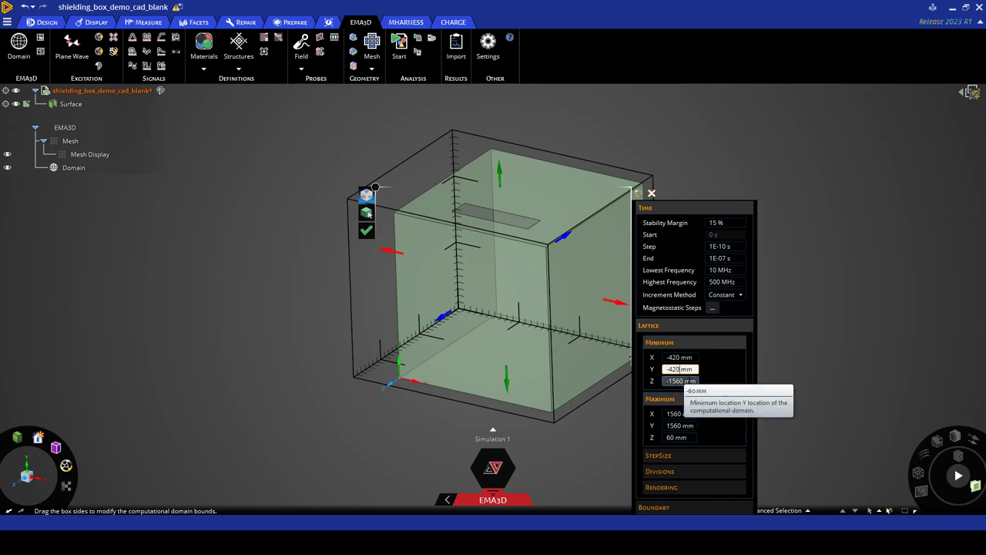
Set lattice minimum Z to -1920 mm and maximum X, Y, Z to 1920, 1920, 420 mm.
{"action": "key", "text": "Tab"}
{"action": "type", "text": "-1920"}
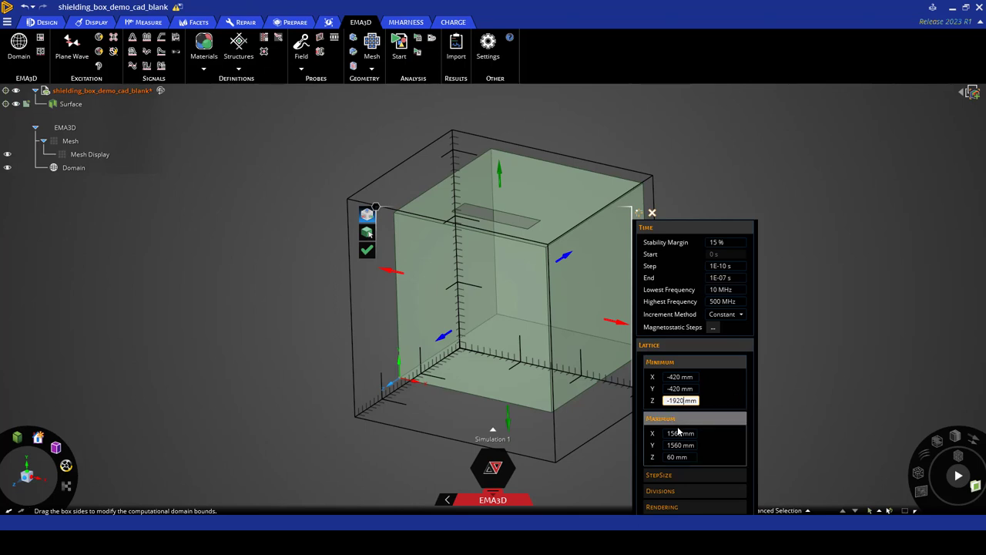
{"action": "key", "text": "Tab"}
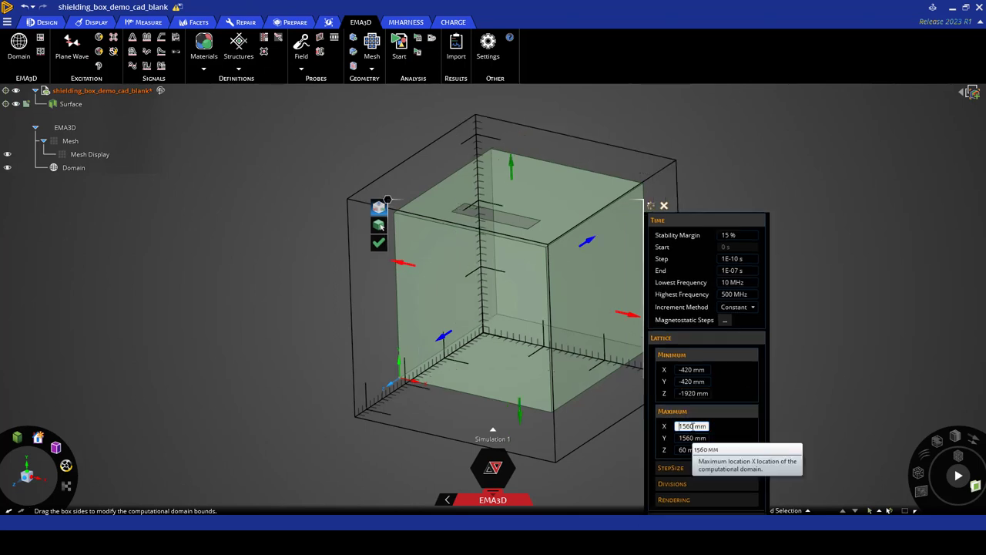
{"action": "type", "text": "19"}
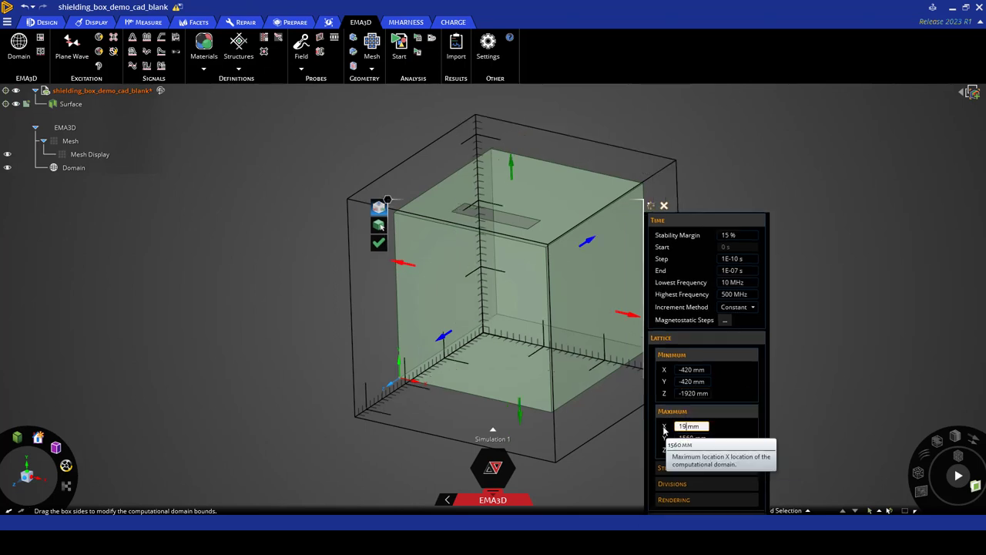
{"action": "type", "text": "20"}
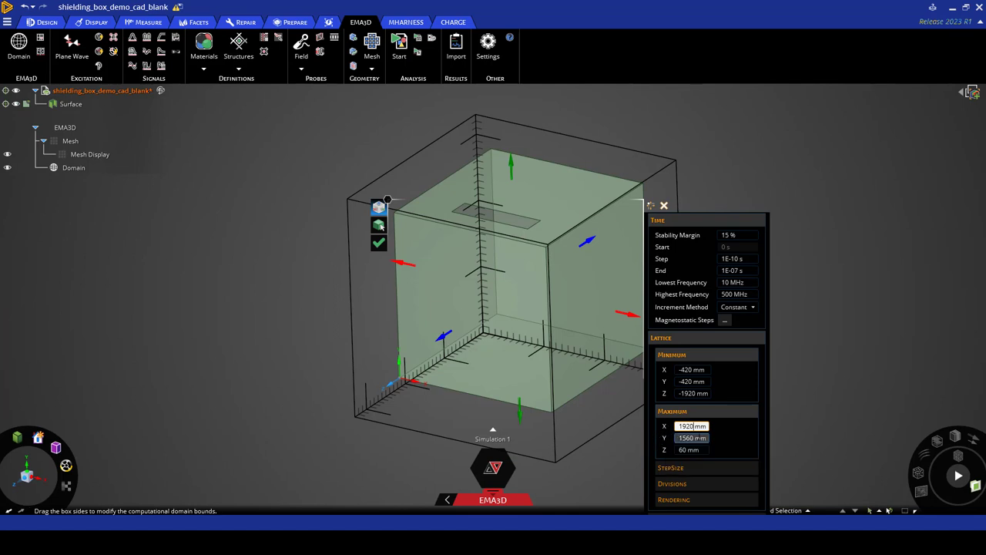
{"action": "key", "text": "Tab"}
{"action": "type", "text": "192"}
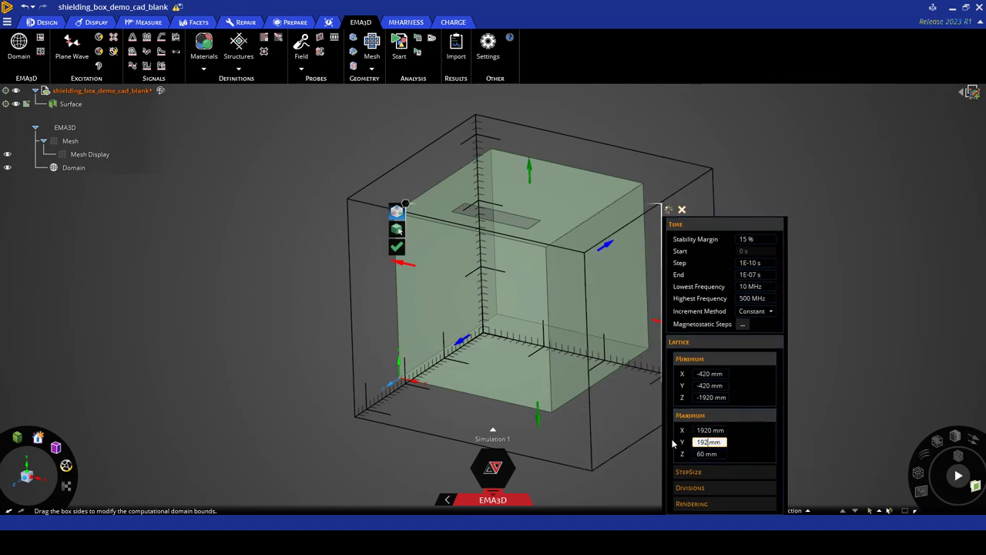
{"action": "type", "text": "0"}
{"action": "key", "text": "Tab"}
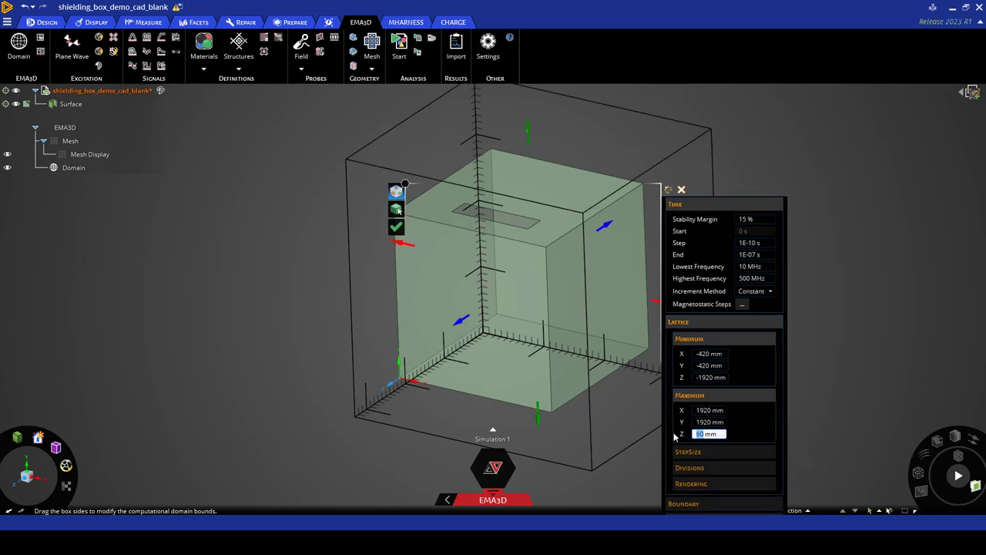
{"action": "type", "text": "4"}
{"action": "type", "text": "20"}
{"action": "key", "text": "Return"}
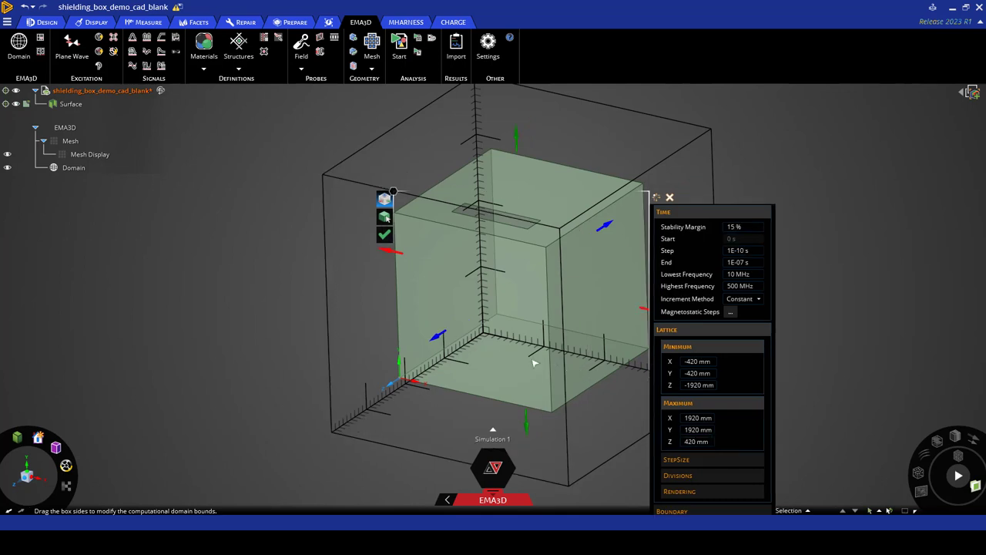